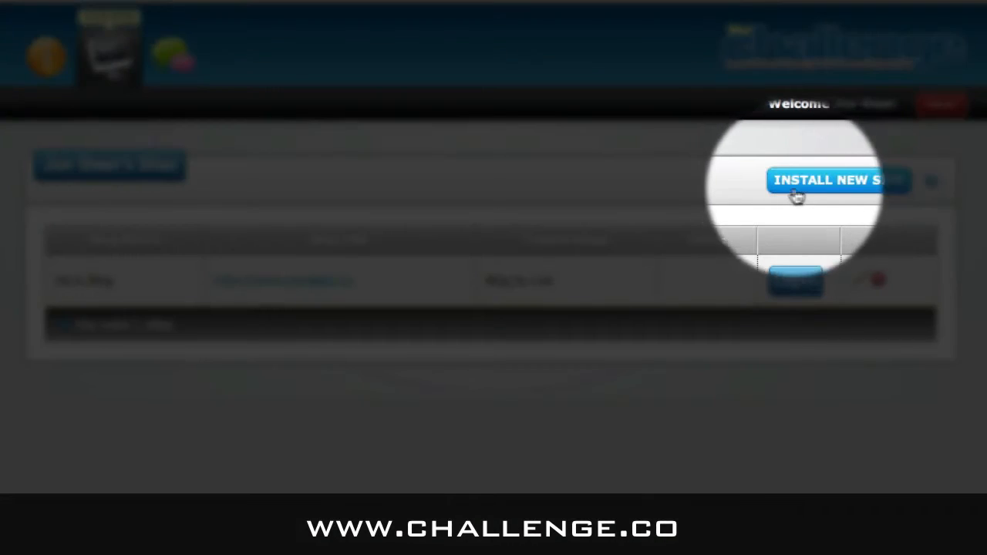
pyautogui.click(834, 193)
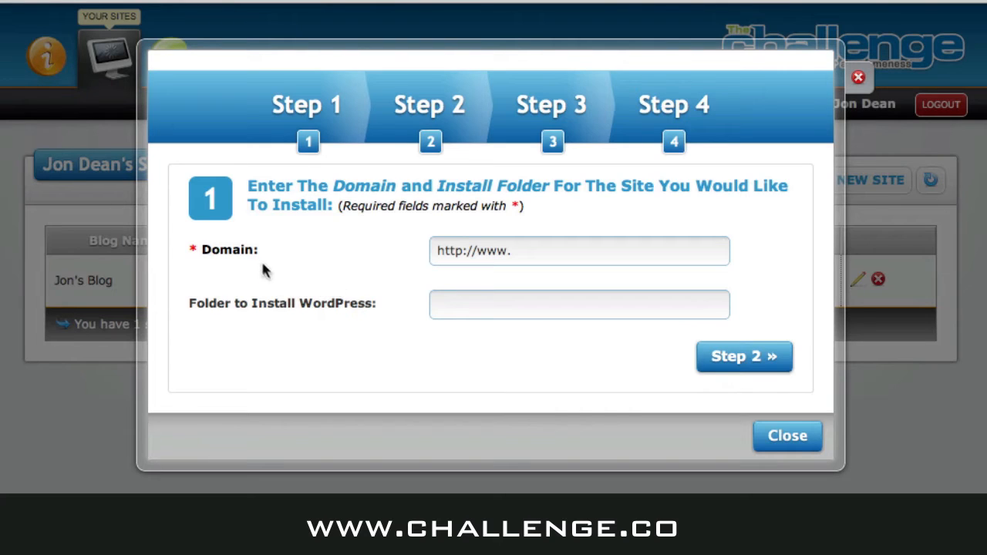
pyautogui.click(537, 252)
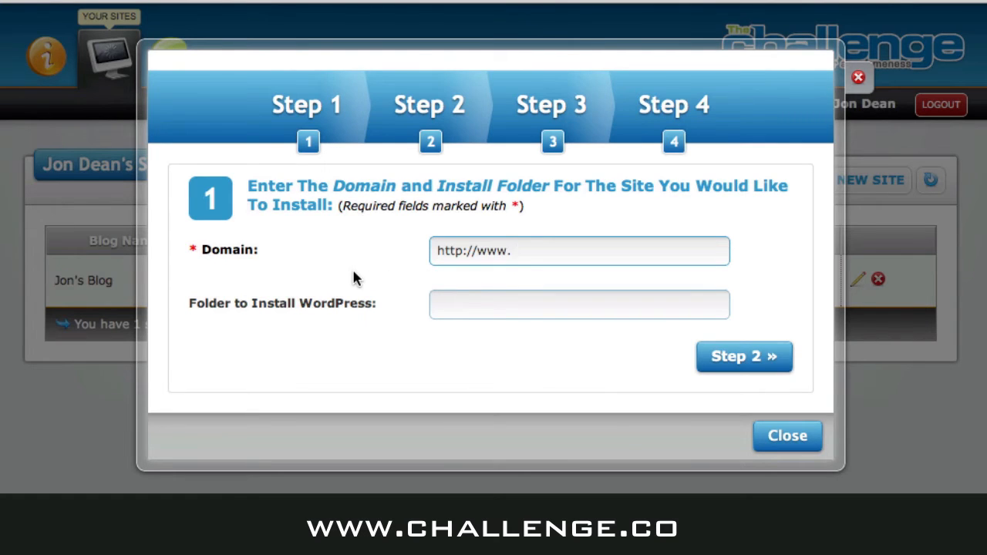
pyautogui.write('raine.co')
pyautogui.click(479, 306)
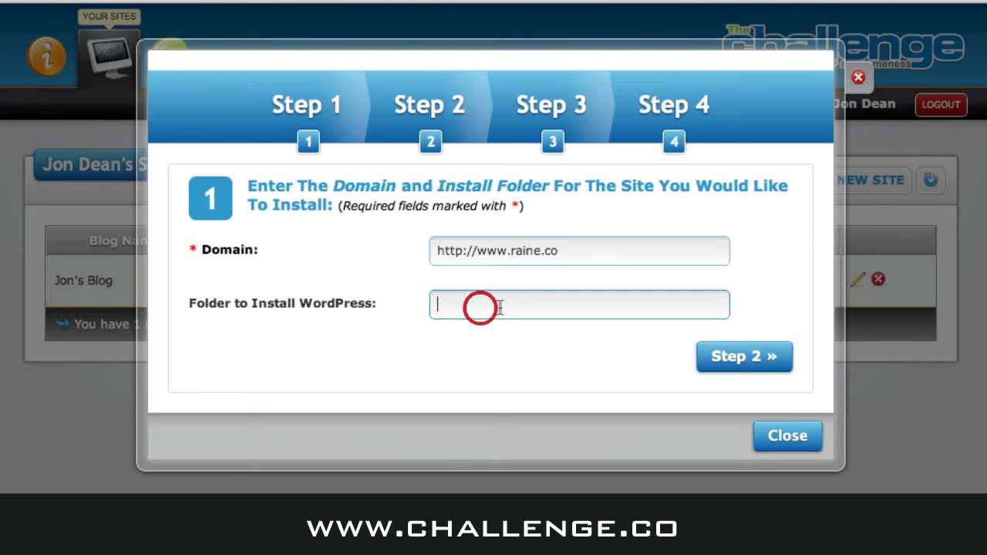
pyautogui.write('blog')
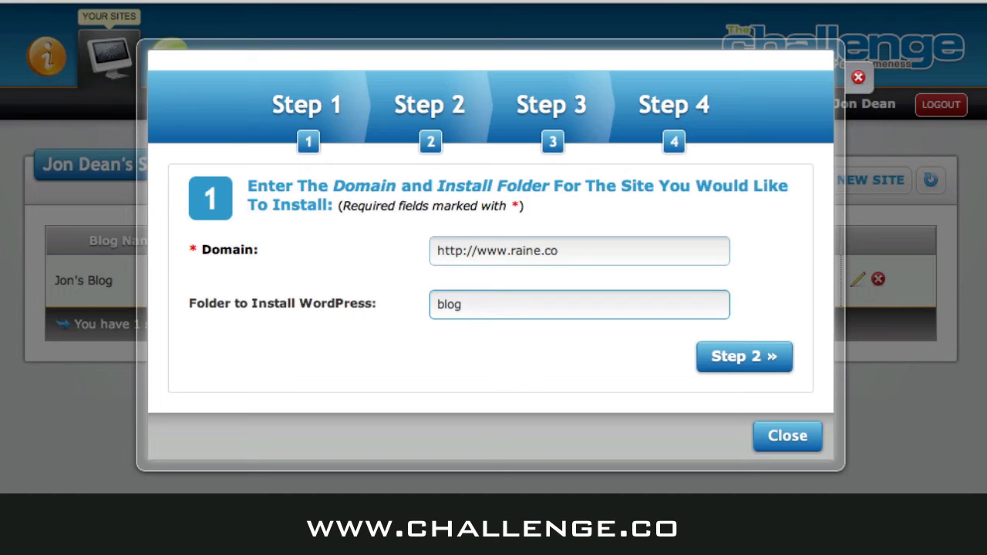
pyautogui.press('BackSpace')
pyautogui.press('BackSpace')
pyautogui.press('BackSpace')
pyautogui.press('BackSpace')
pyautogui.click(419, 285)
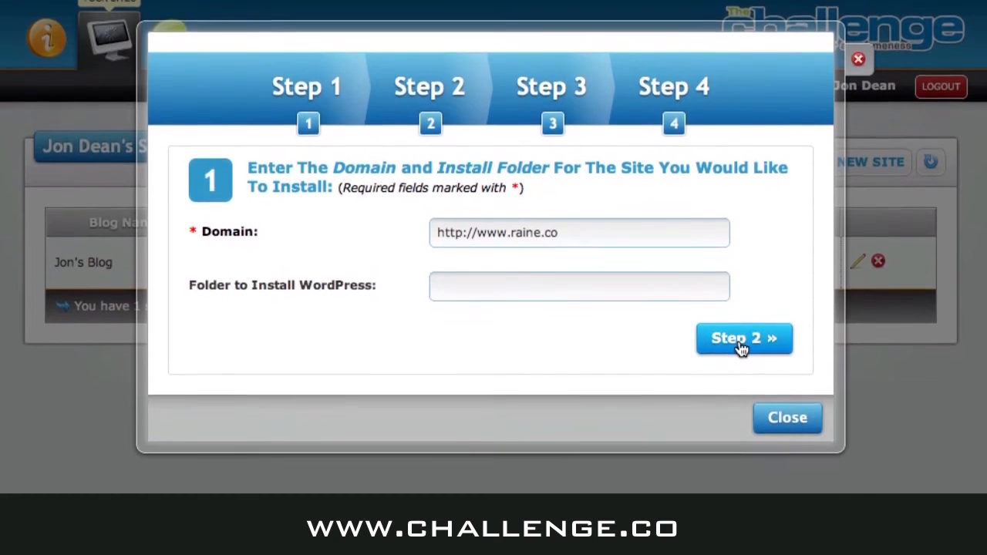
# Step: Advance the install wizard to Step 2 for the cPanel and FTP connection details
pyautogui.click(739, 363)
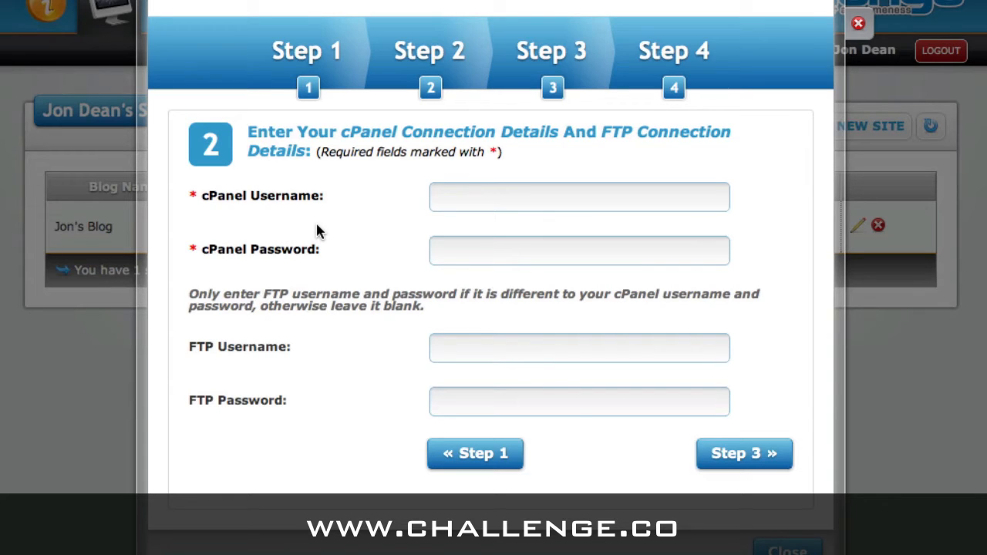
# Step: Look up the control panel login details in the HostGator welcome email, then return to the browser
pyautogui.press('super+Tab')
pyautogui.press('super+Tab')
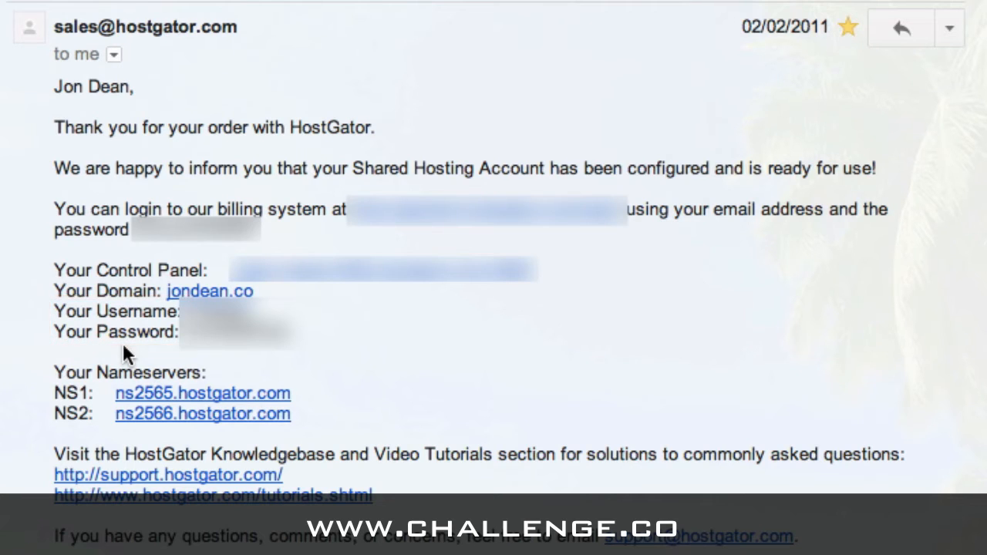
pyautogui.press('super+Tab')
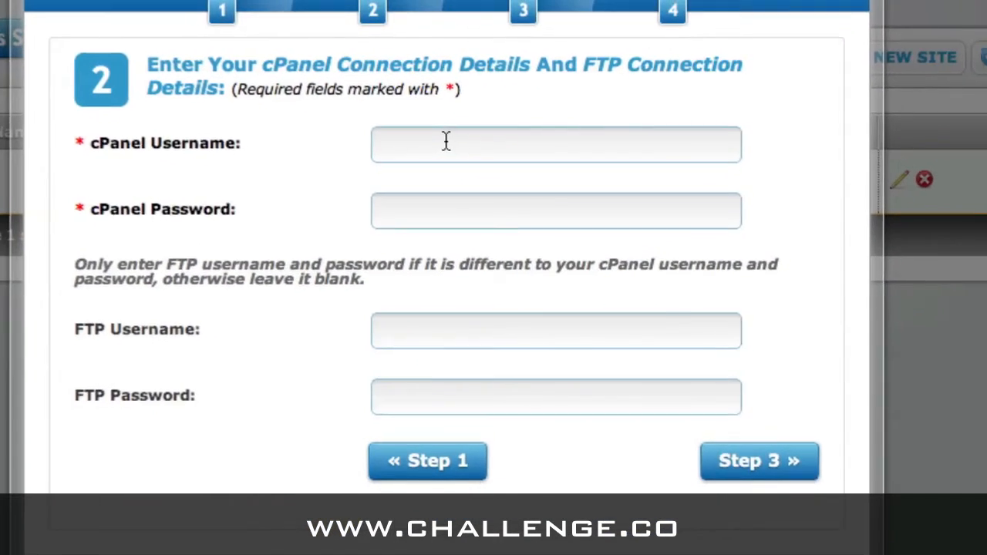
# Step: Enter the cPanel username and password in Step 2 and continue to Step 3
pyautogui.click(415, 115)
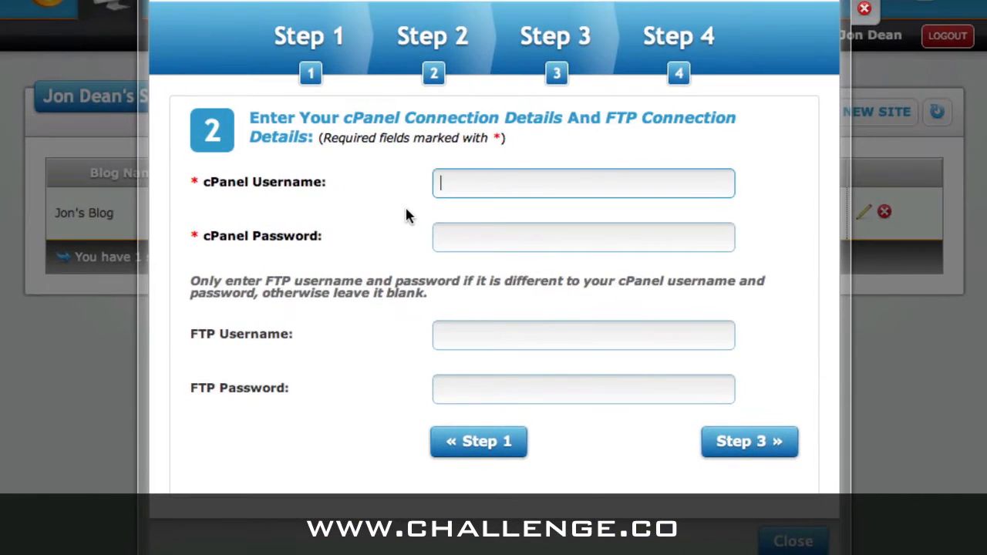
pyautogui.press('Tab')
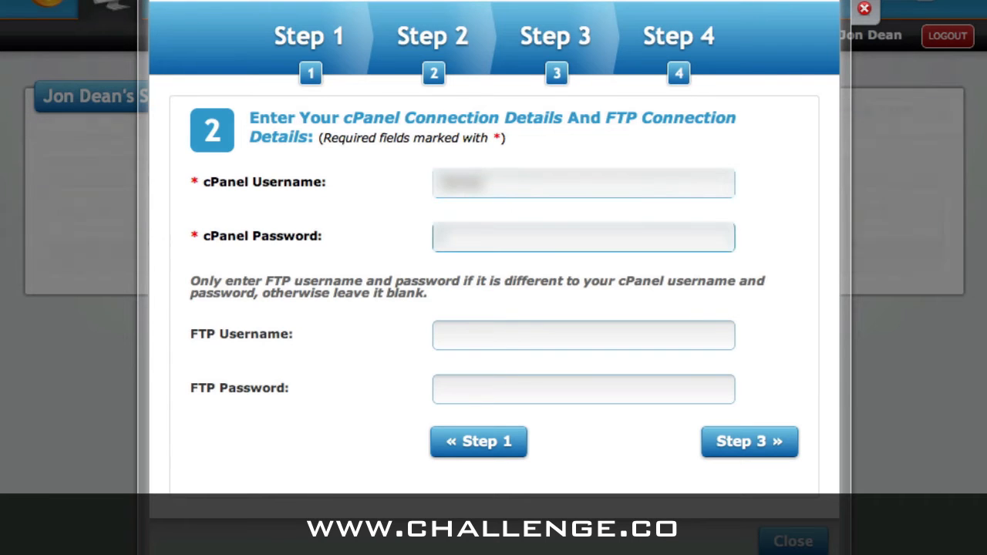
pyautogui.write('••••••')
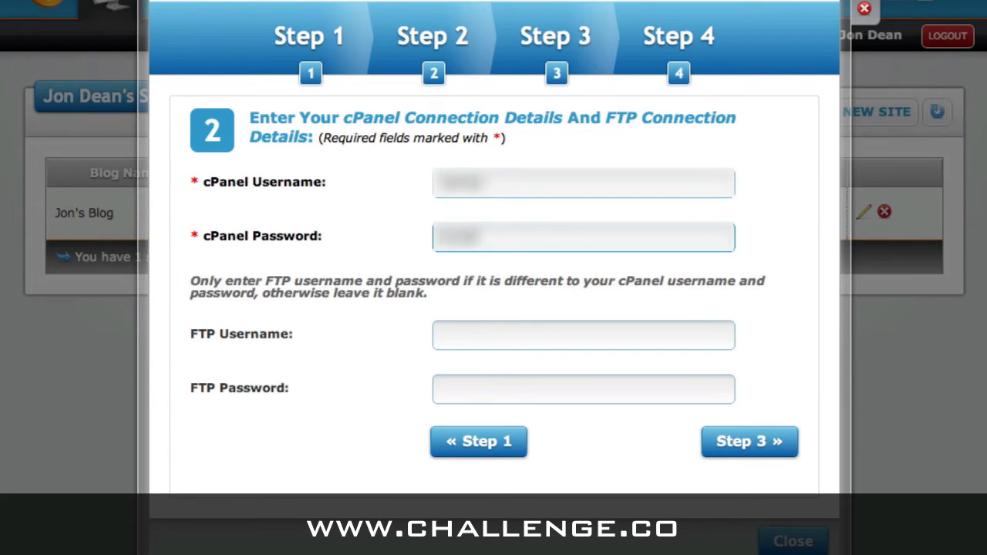
pyautogui.write('••••••')
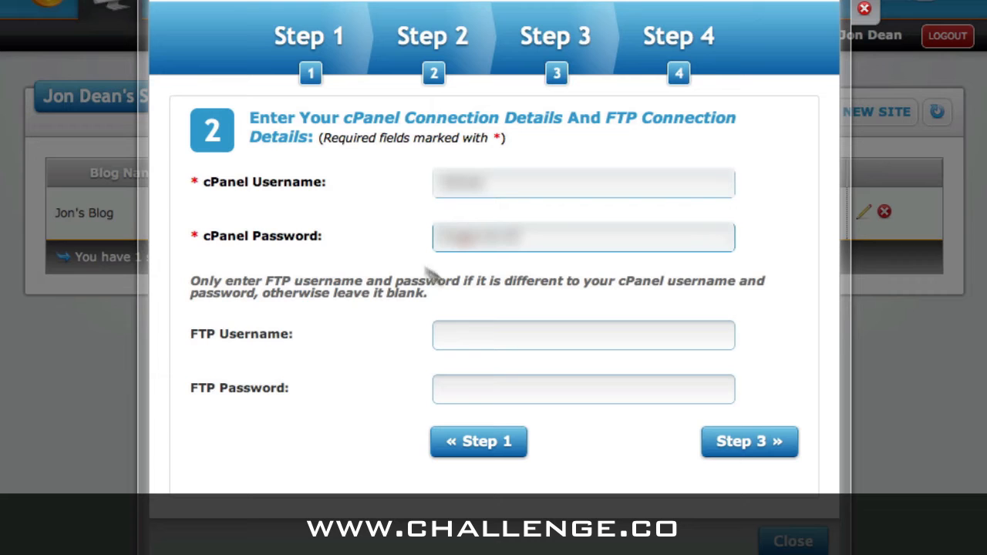
pyautogui.click(738, 449)
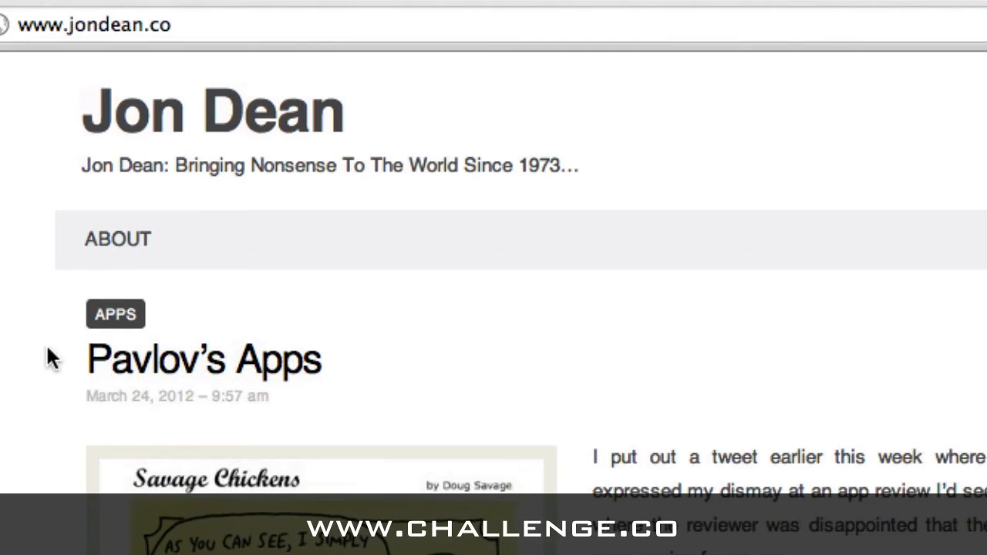
pyautogui.scroll(-10, 684, 419)
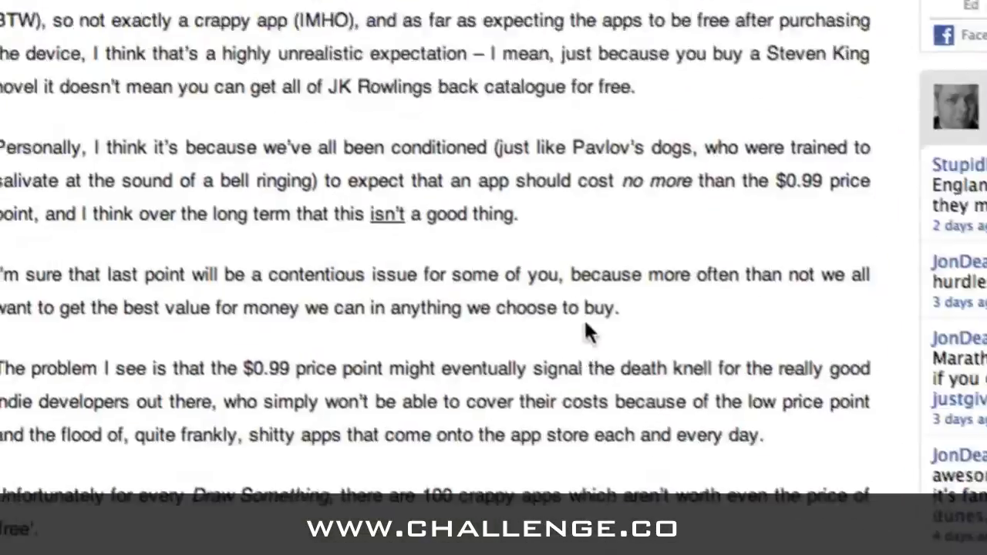
pyautogui.scroll(-5, 586, 332)
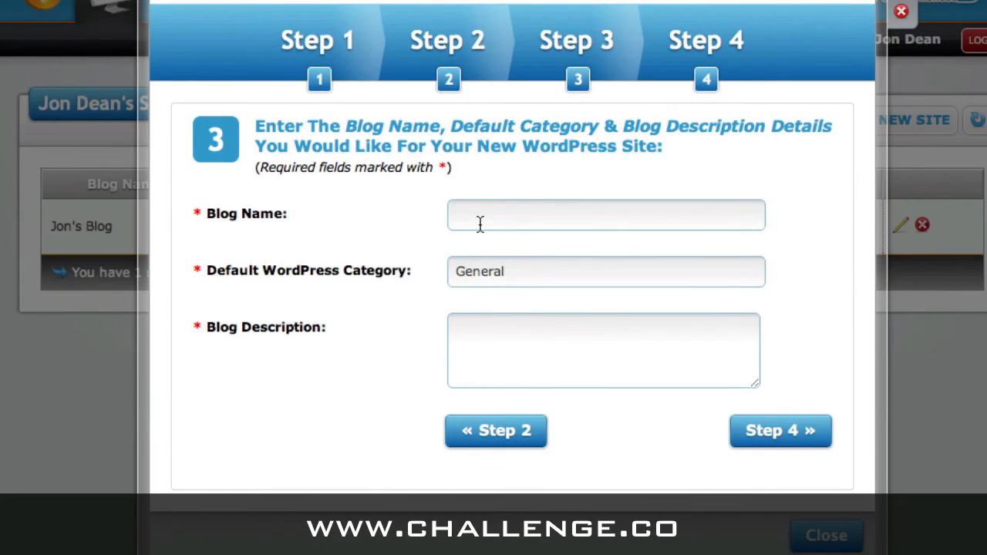
# Step: Name the blog 'Dan Raine' and replace the General category with 'iPad App Development'
pyautogui.click(480, 223)
pyautogui.write('Dan R')
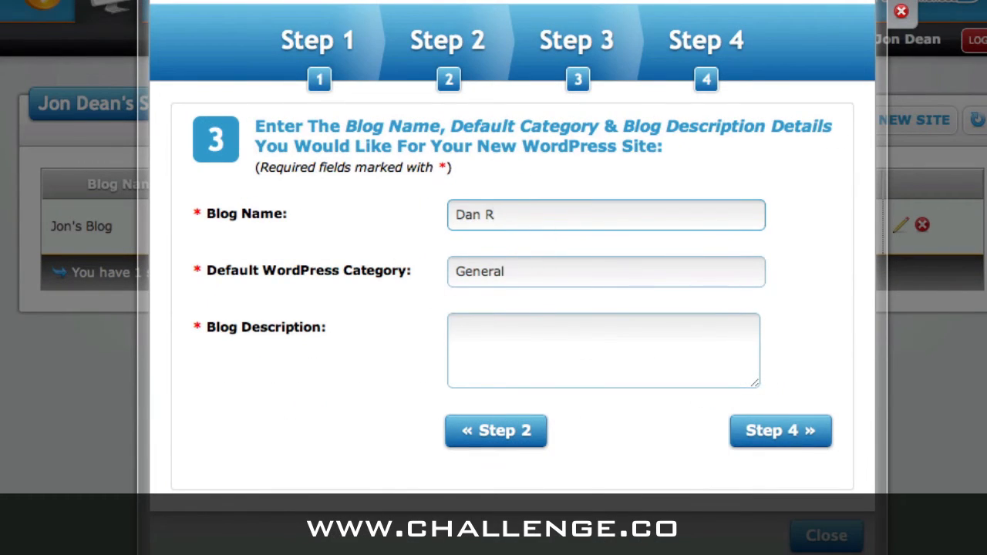
pyautogui.write('aine')
pyautogui.press('Tab')
pyautogui.click(436, 269)
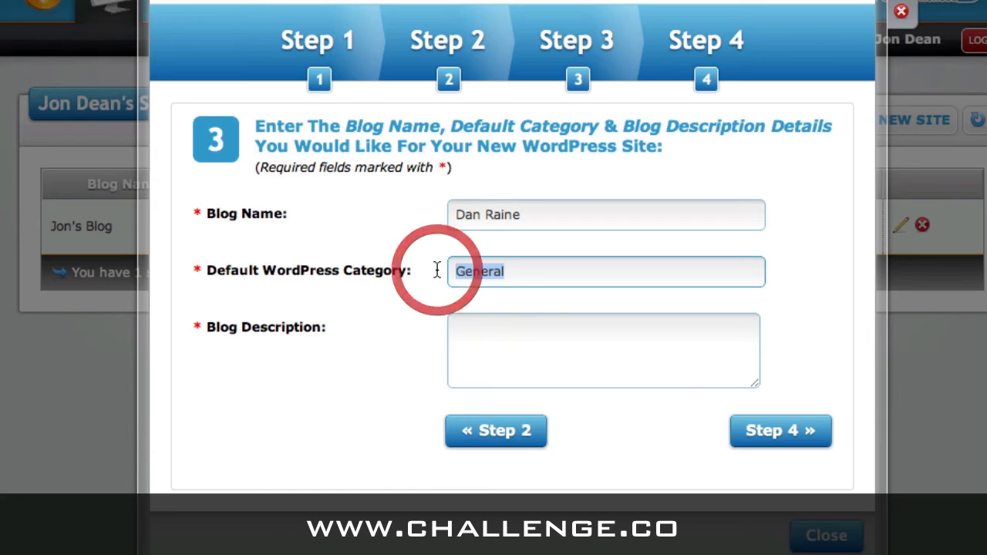
pyautogui.write('iPad App')
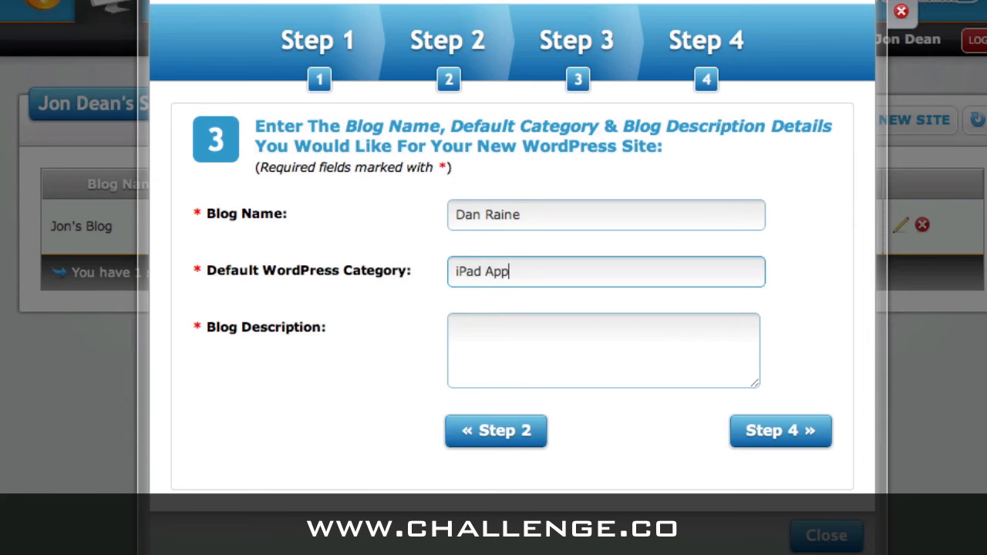
pyautogui.write(' Developm')
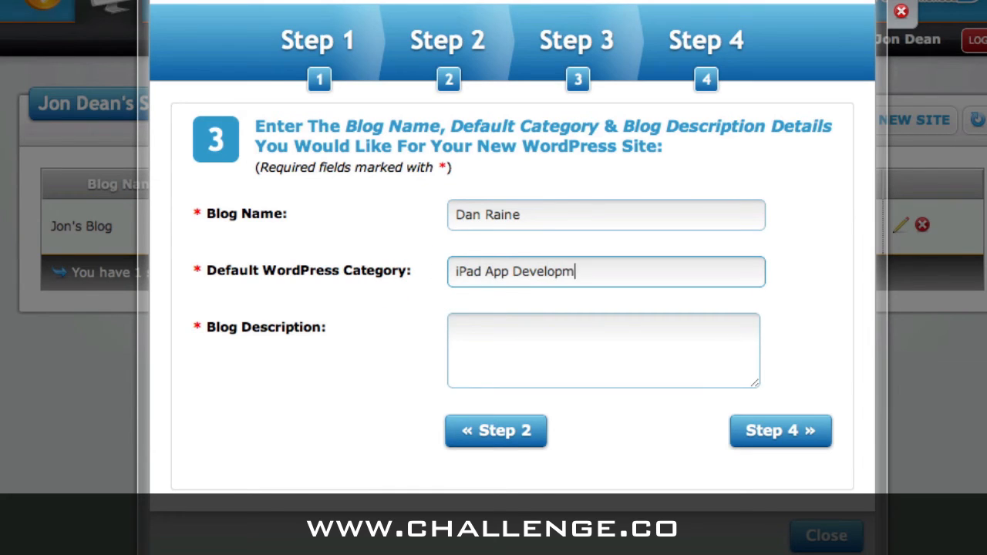
pyautogui.write('ent')
# Step: Describe the blog as a place to discuss iPad App Development and other good techy stuff, then continue to Step 4
pyautogui.click(503, 351)
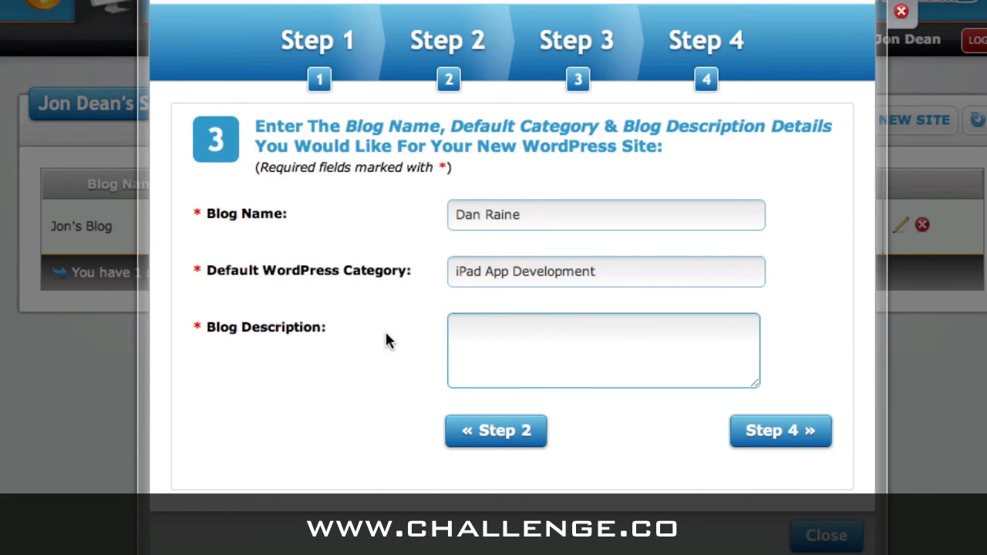
pyautogui.write('This is my')
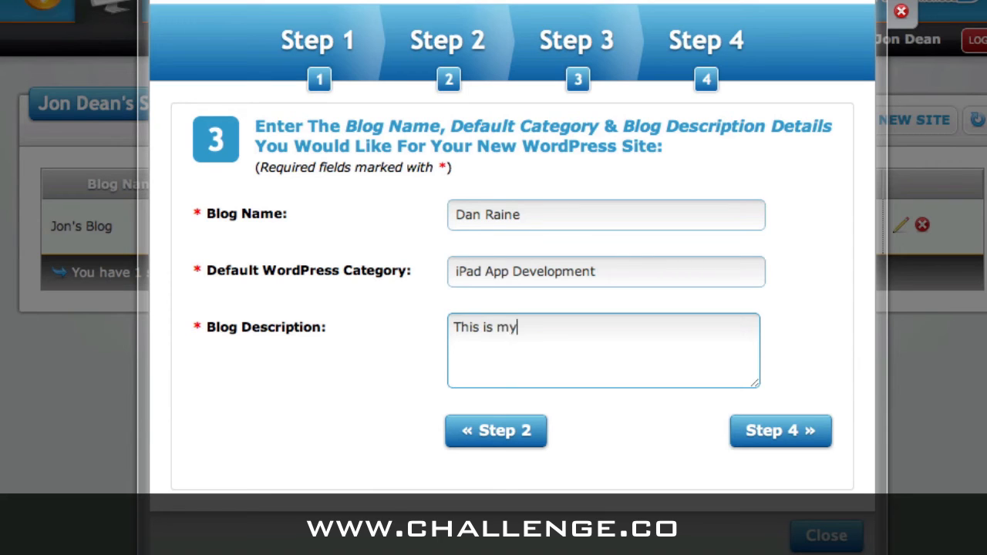
pyautogui.write(' place where I ')
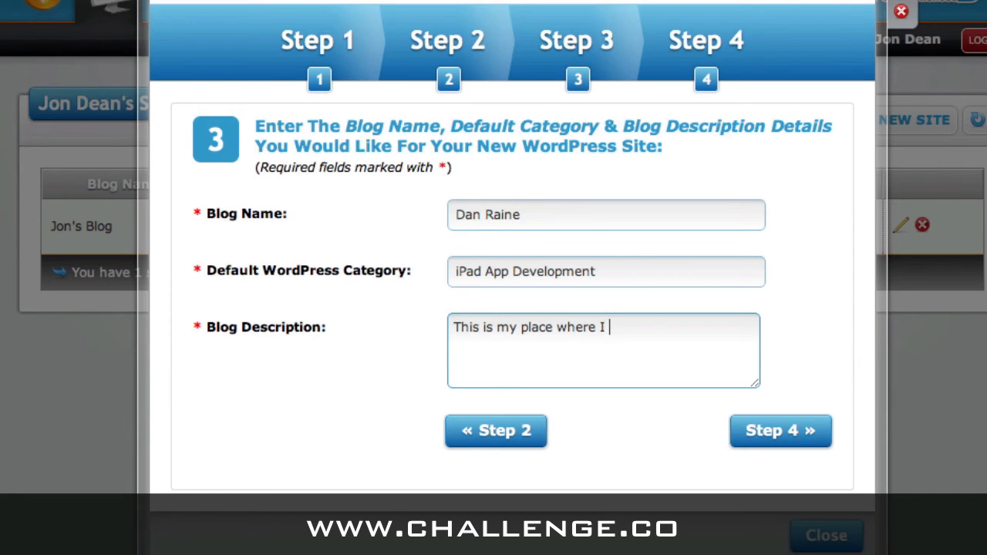
pyautogui.write('discuss iPad App De')
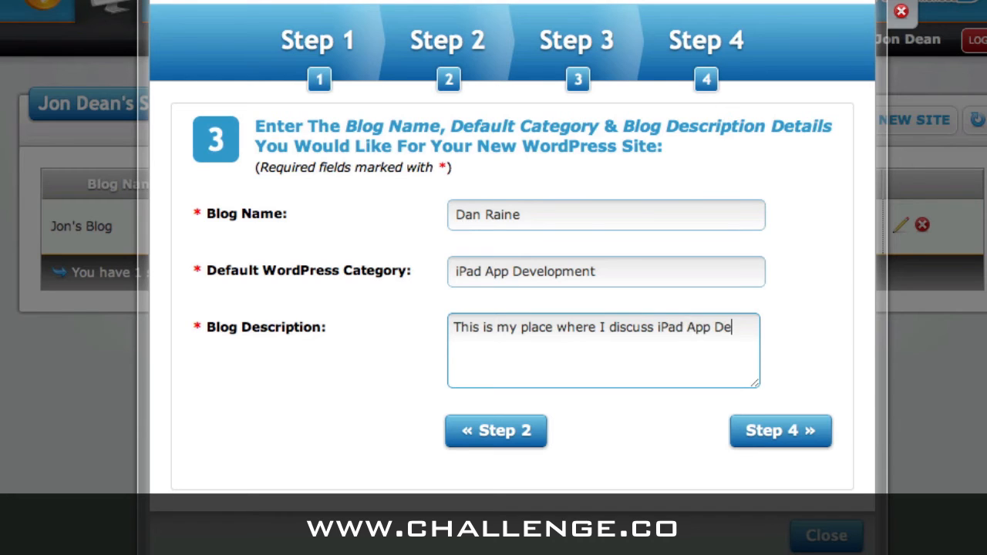
pyautogui.write('velopment, and ')
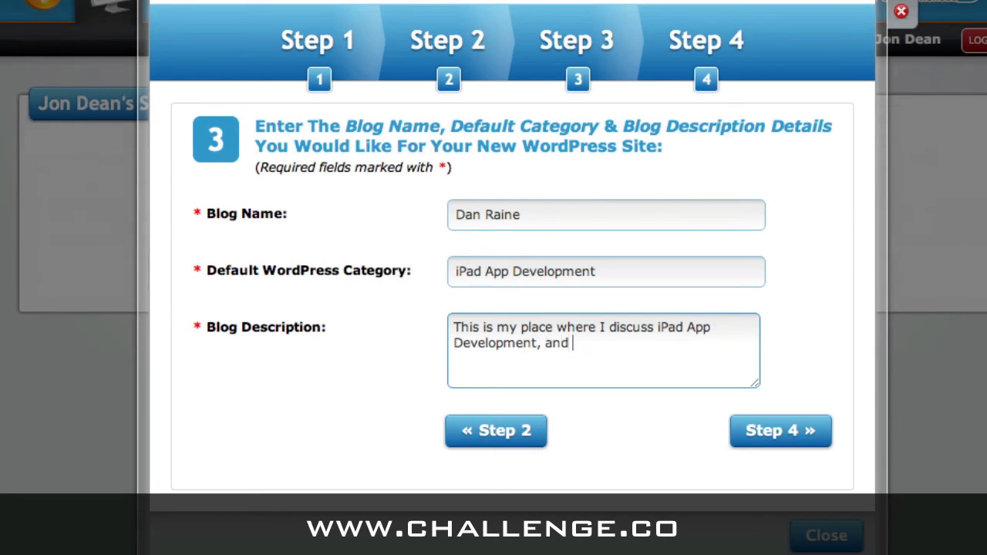
pyautogui.write('other techy')
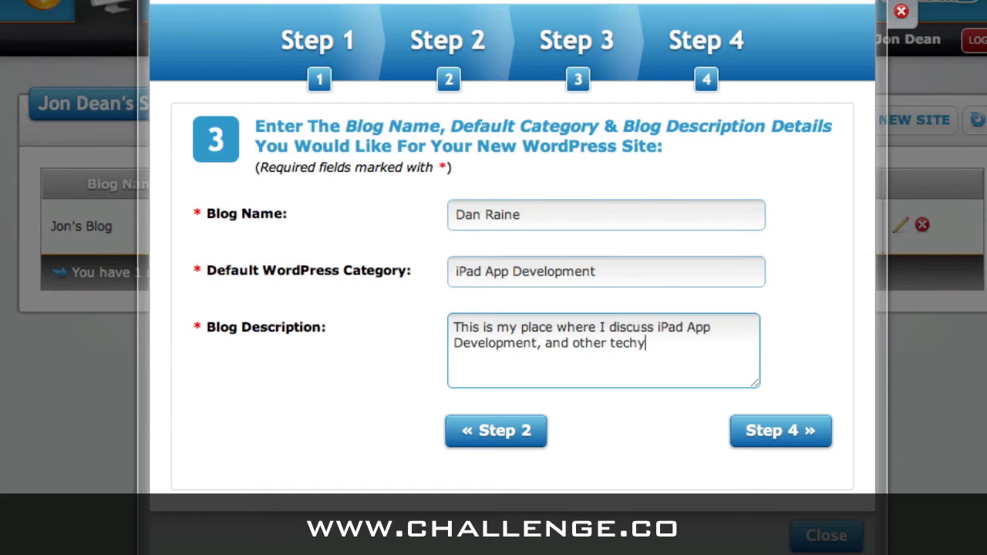
pyautogui.click(611, 344)
pyautogui.write('good')
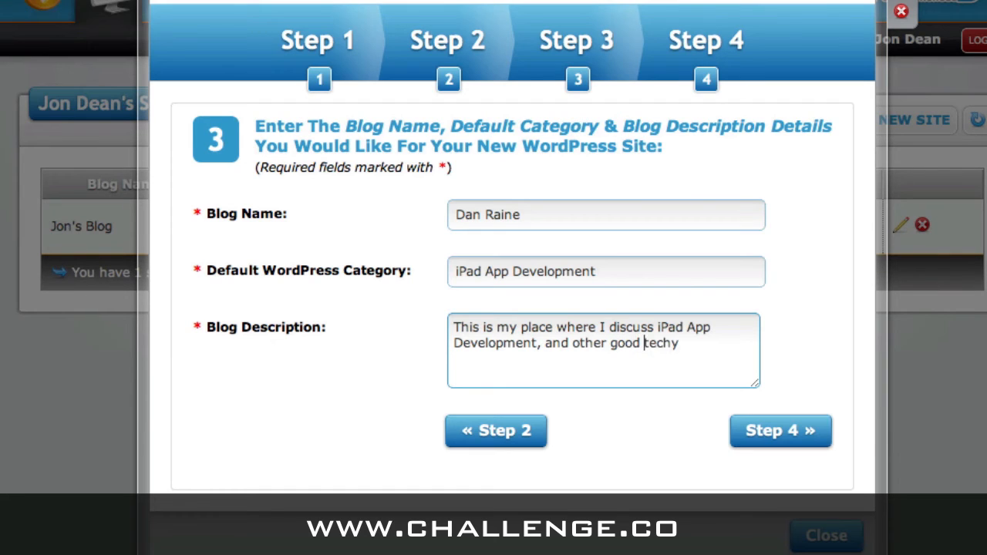
pyautogui.click(680, 343)
pyautogui.write('stuff...')
pyautogui.click(772, 436)
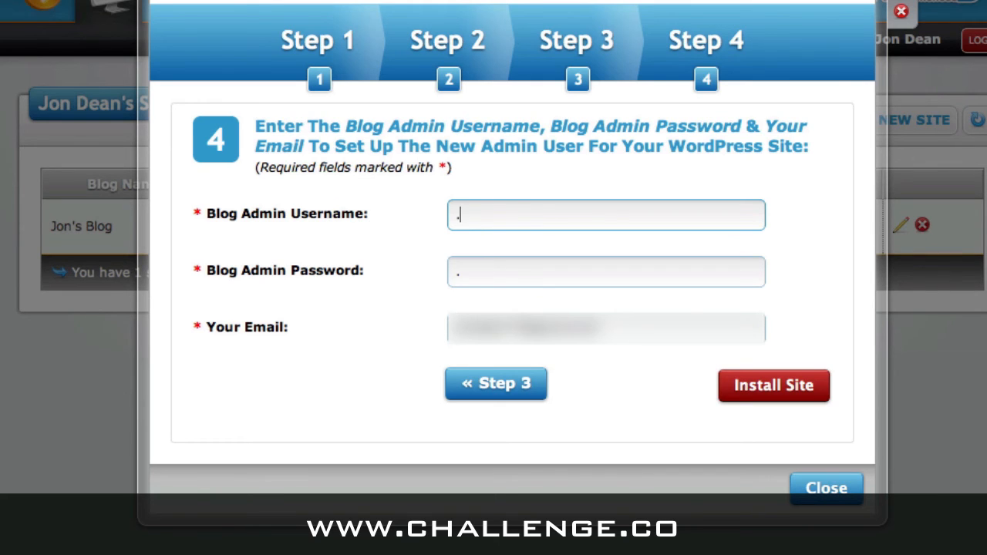
# Step: Enter the blog admin's username, password and e-mail address, then install the raine.co site
pyautogui.write('myuser')
pyautogui.press('Tab')
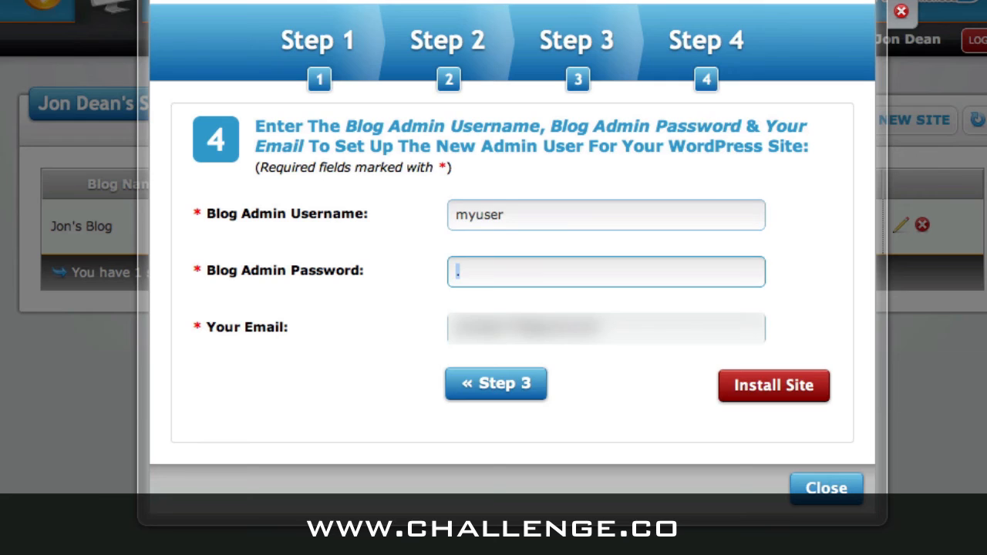
pyautogui.write('mypass')
pyautogui.press('Tab')
pyautogui.write('youremail@gmail.com')
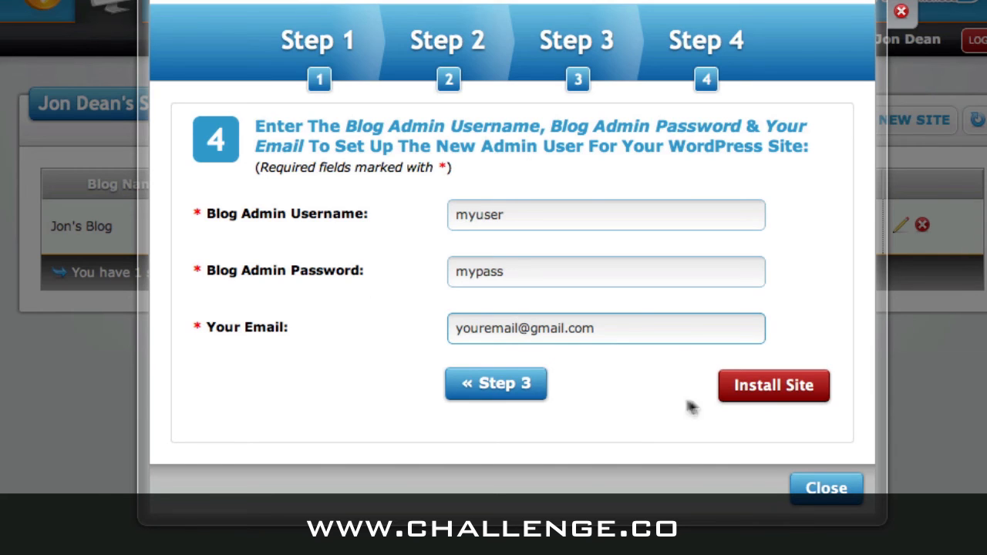
pyautogui.click(764, 403)
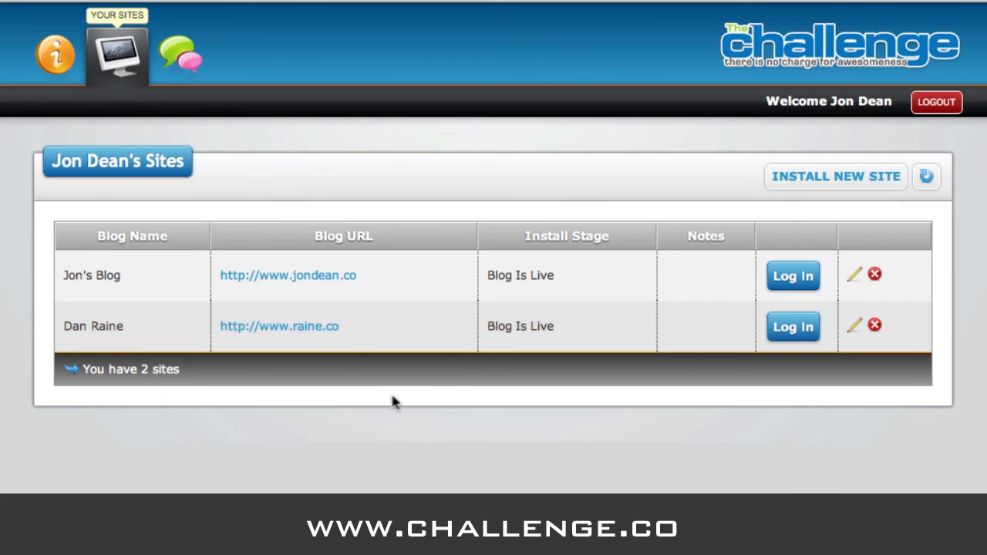
pyautogui.click(300, 331)
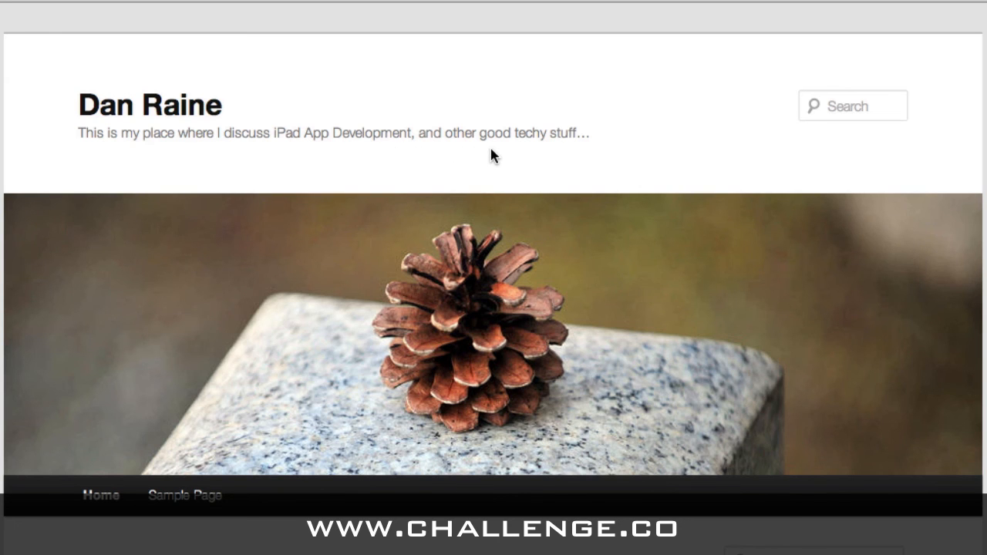
# Step: Scroll through the blog's Hello world! post and sidebar, then back up to the header image
pyautogui.scroll(-4, 489, 145)
pyautogui.scroll(-10, 373, 451)
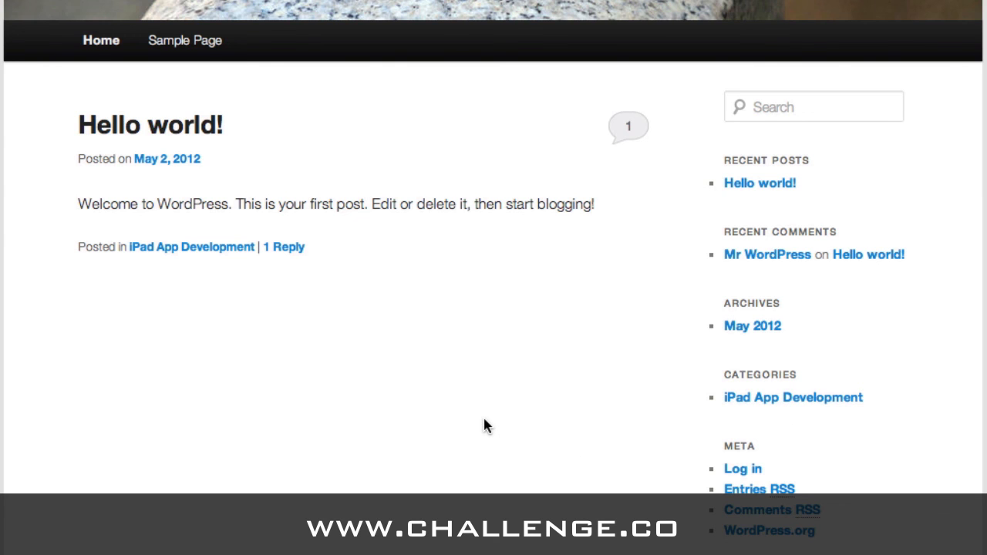
pyautogui.scroll(5, 485, 424)
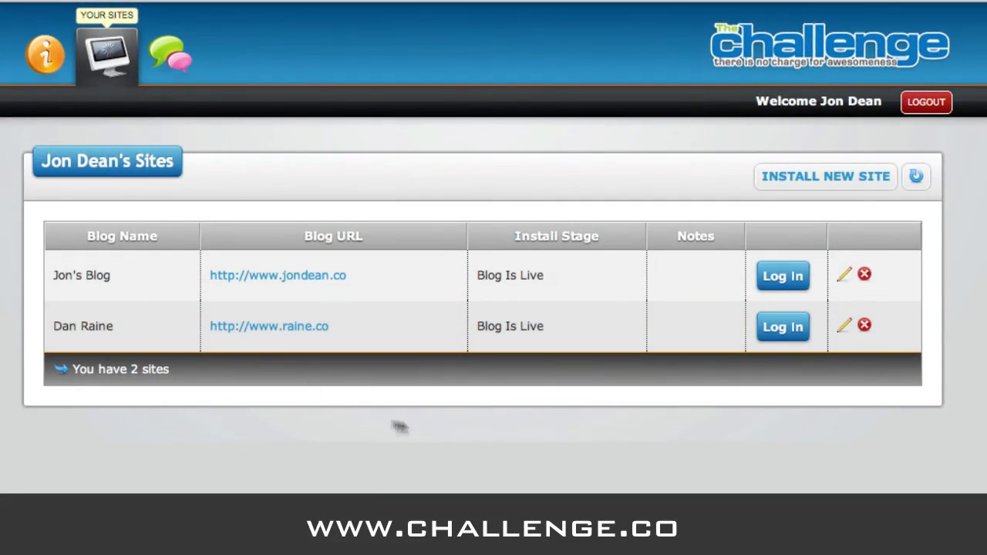
# Step: Back on the dashboard, log in to the Dan Raine blog from its row in the sites list
pyautogui.click(771, 315)
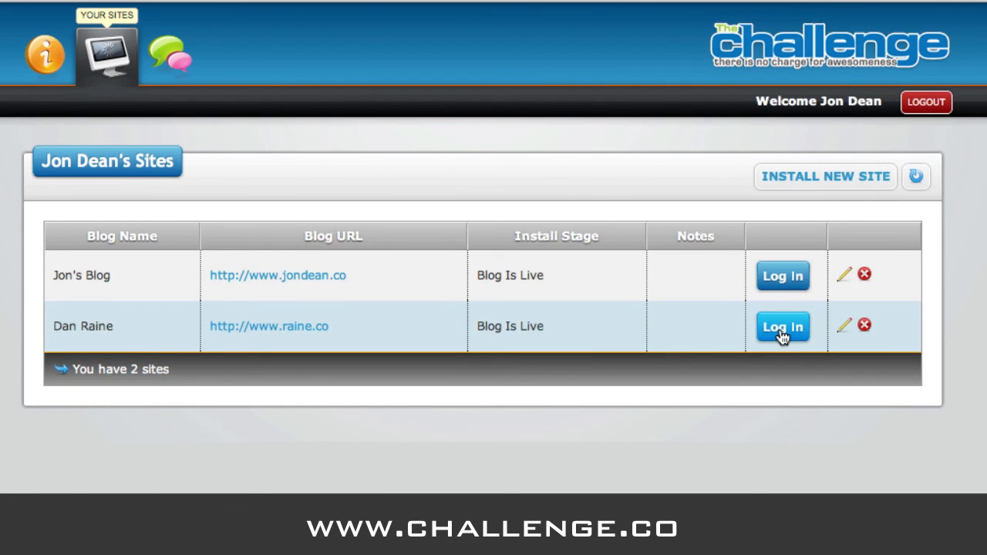
pyautogui.click(781, 331)
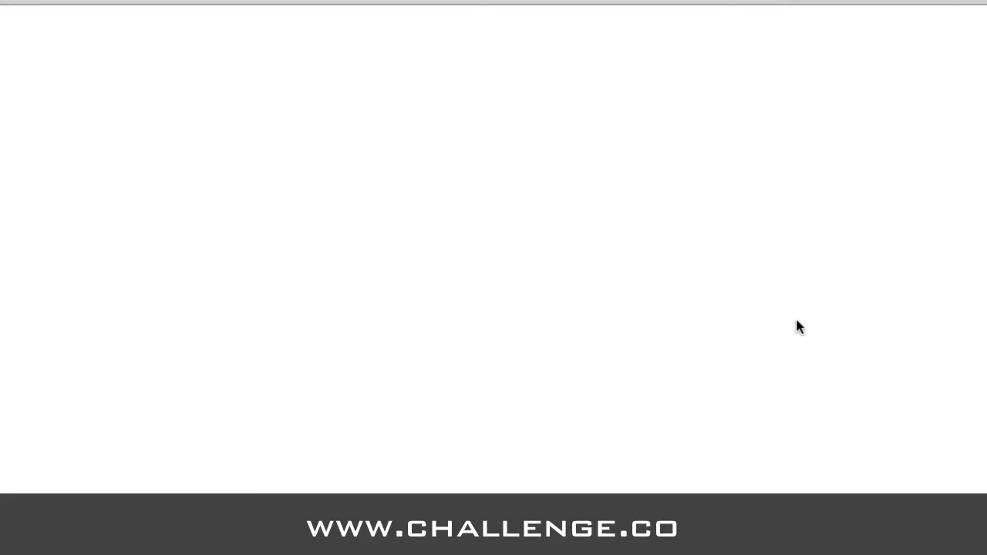